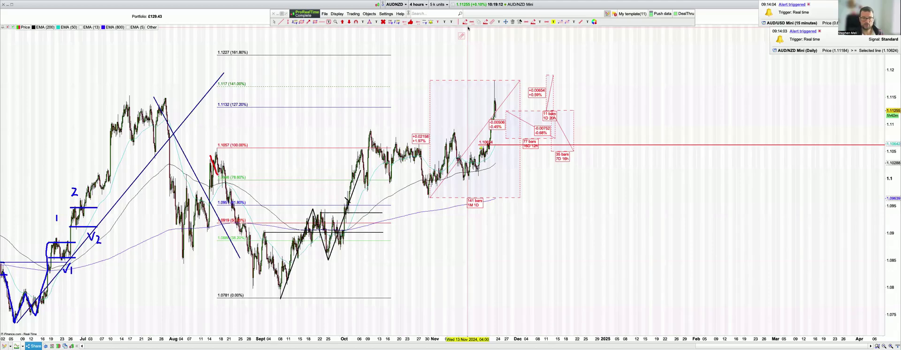
- Delete the red ruler measurements and the Fibonacci retracement from the 4-hour AUD/NZD chart
mouse_move(383, 51)
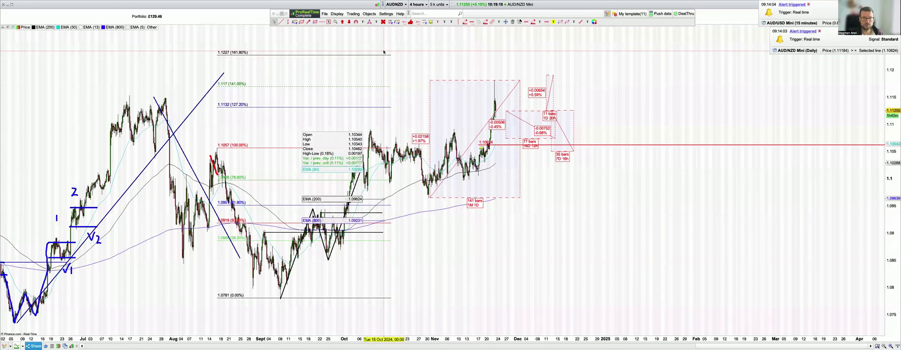
left_click(512, 22)
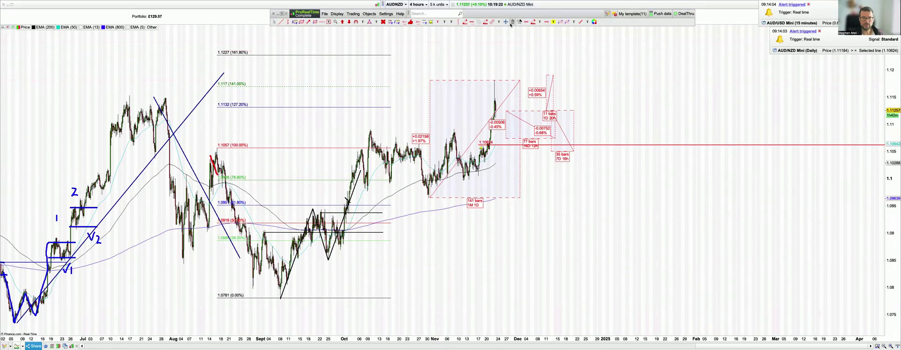
left_click(542, 111)
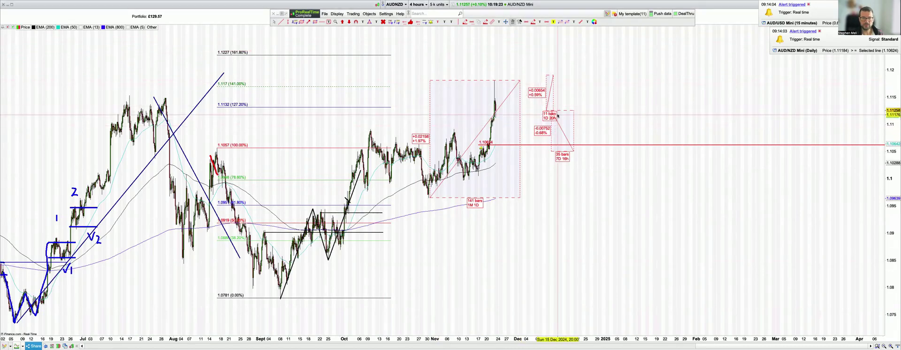
left_click(557, 119)
left_click(547, 108)
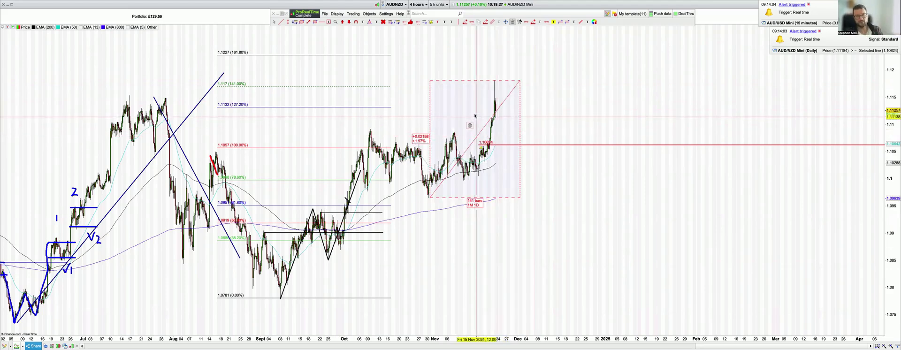
left_click(339, 147)
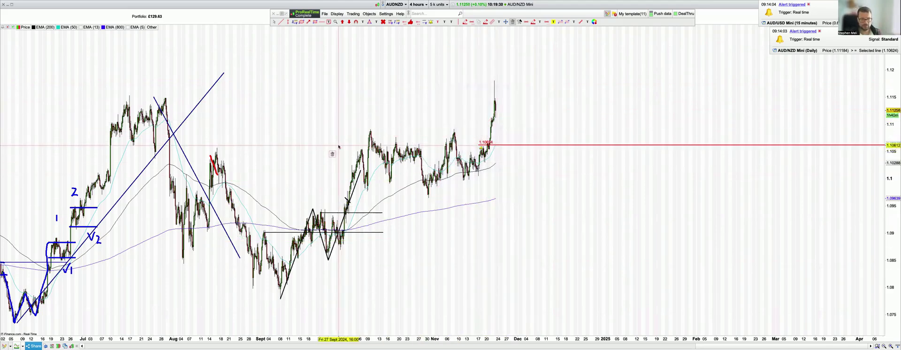
- Delete the black trend and horizontal lines around September and October, plus the red horizontal line at 1.10624
left_click(348, 213)
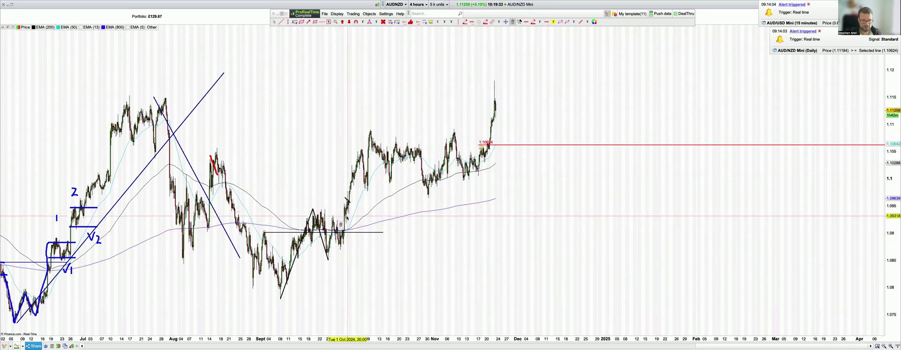
left_click(340, 232)
left_click(318, 225)
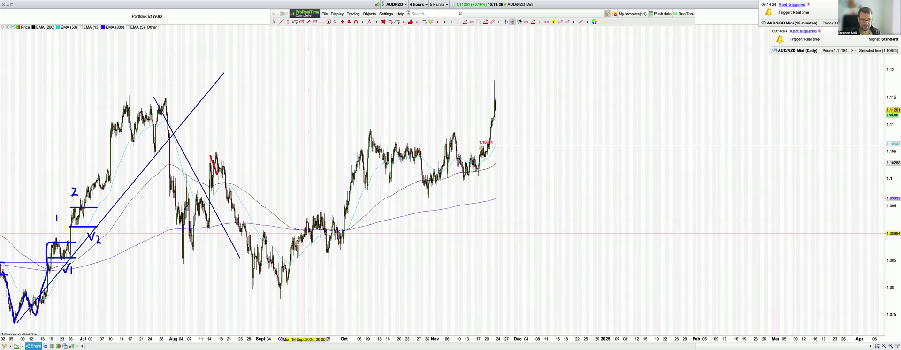
left_click(463, 145)
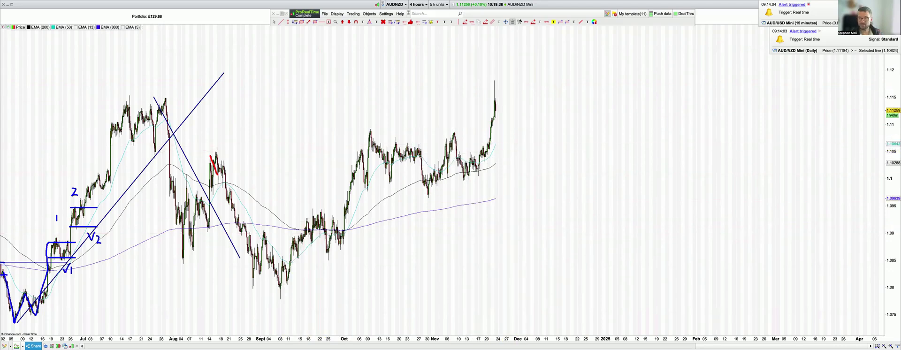
- Dismiss both price alert notifications
left_click(808, 5)
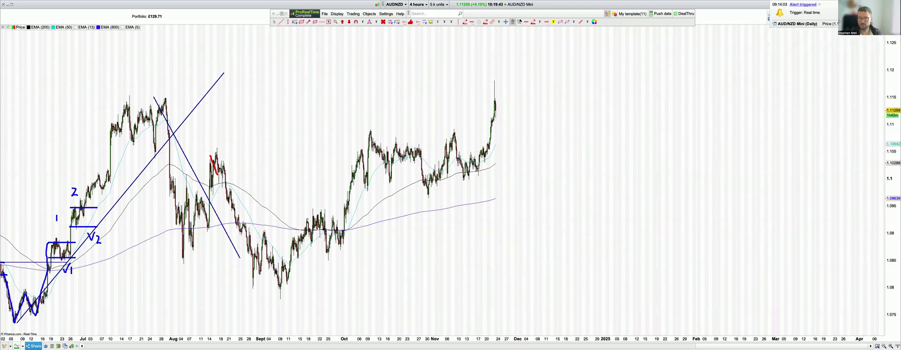
left_click(819, 5)
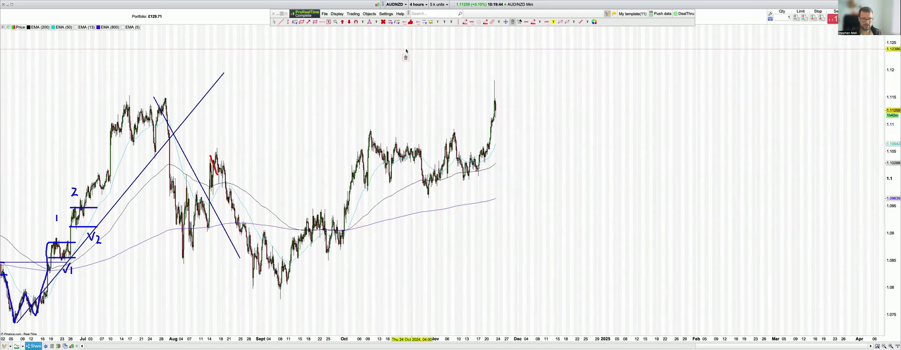
- Switch the chart to the 1 day timeframe and delete the ruler over the October to November 2024 price range
left_click(414, 4)
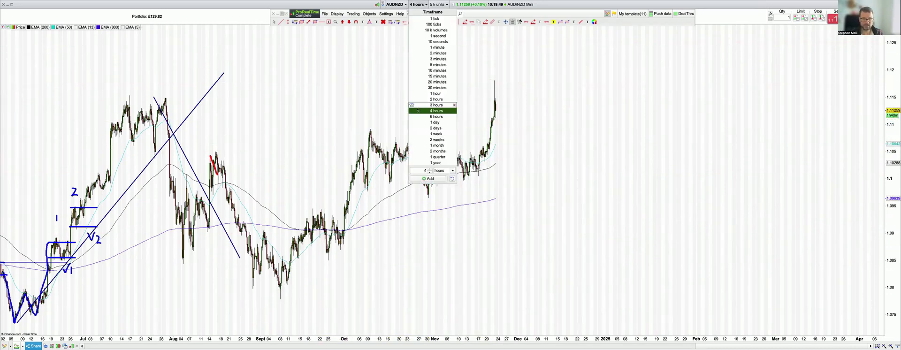
left_click(427, 125)
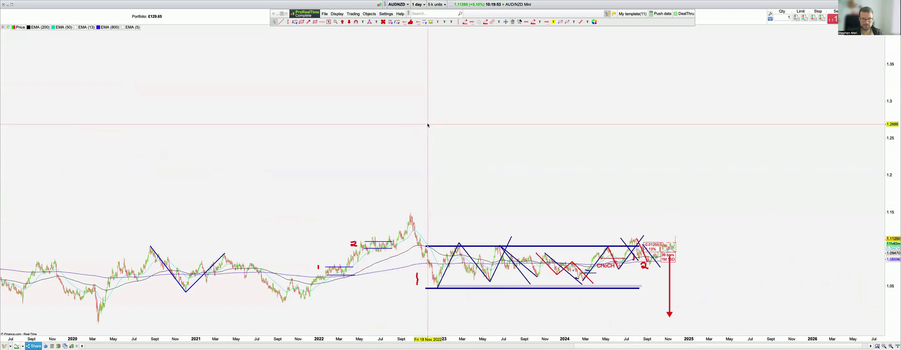
scroll(428, 125, "up", 5)
left_click_drag(495, 110, 372, 111)
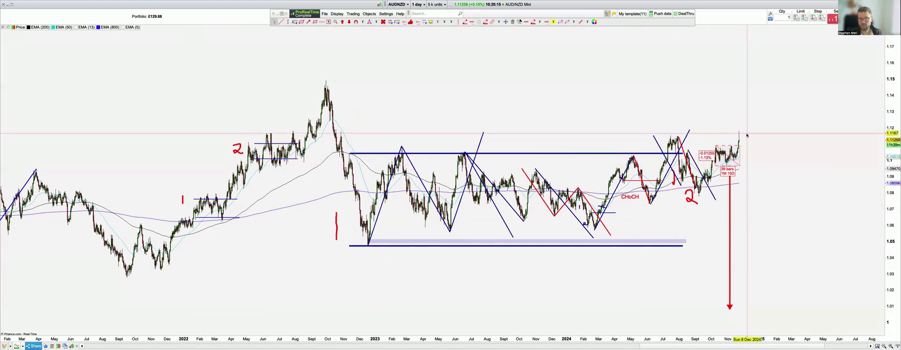
right_click(723, 149)
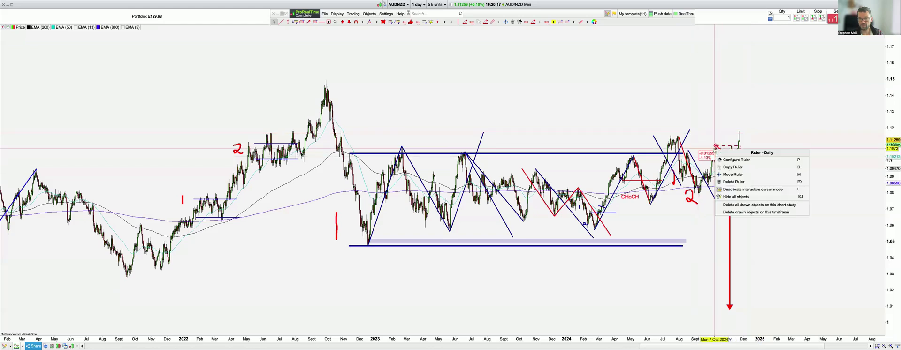
left_click(734, 182)
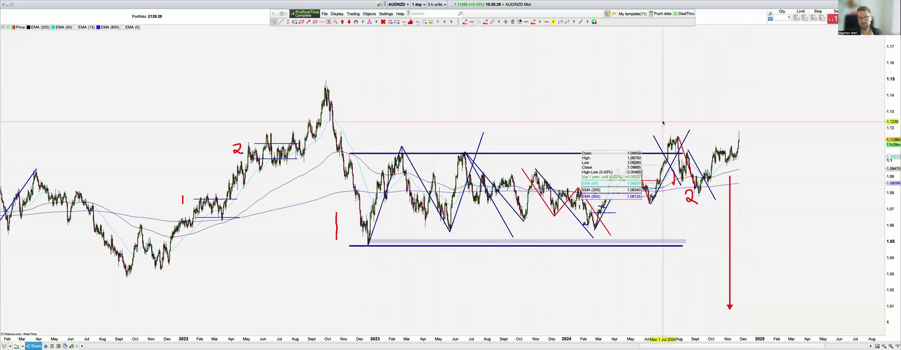
- Review the price structure on the 1 hour timeframe and return the chart to 4 hours
left_click(417, 4)
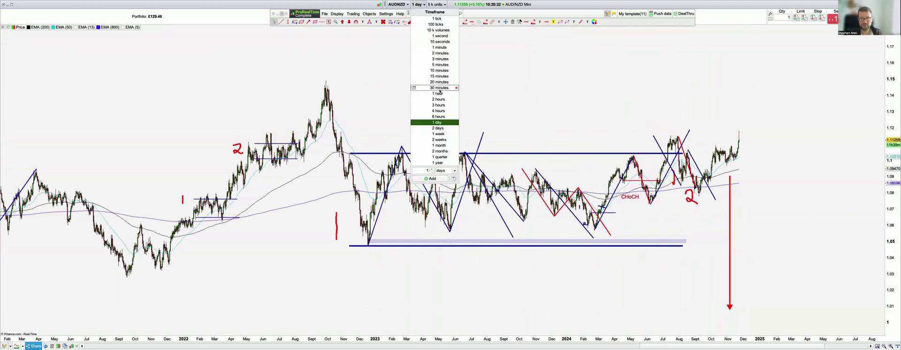
left_click(440, 94)
scroll(441, 94, "up", 3)
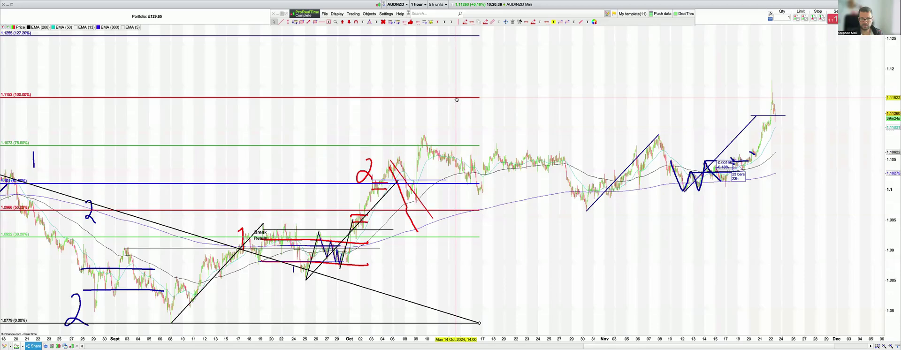
scroll(455, 99, "up", 2)
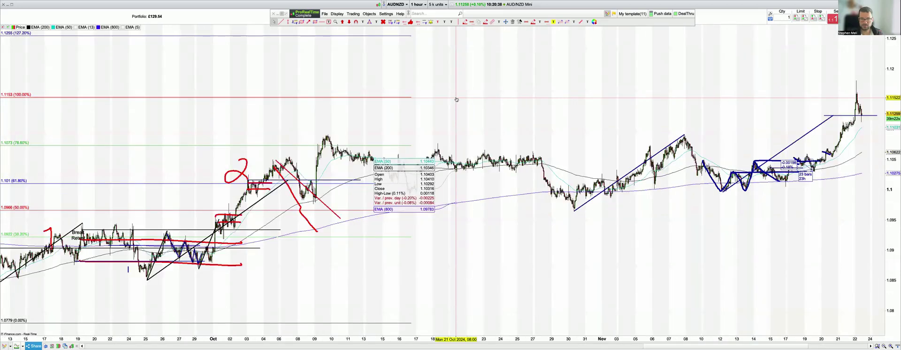
scroll(456, 99, "down", 3)
left_click(418, 4)
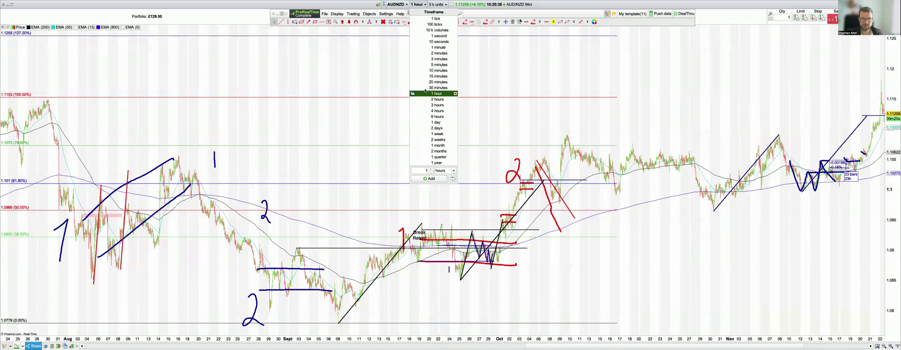
left_click(428, 110)
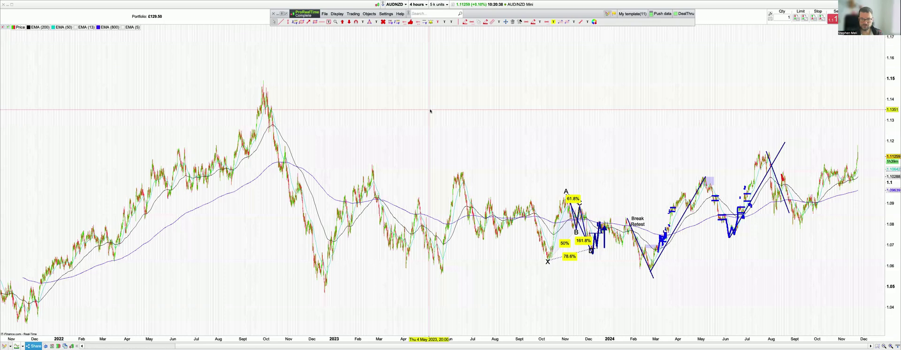
- Sketch a red freehand zigzag along the price swings from late August to late November, marking the two sequences 1 and 2
left_click(485, 22)
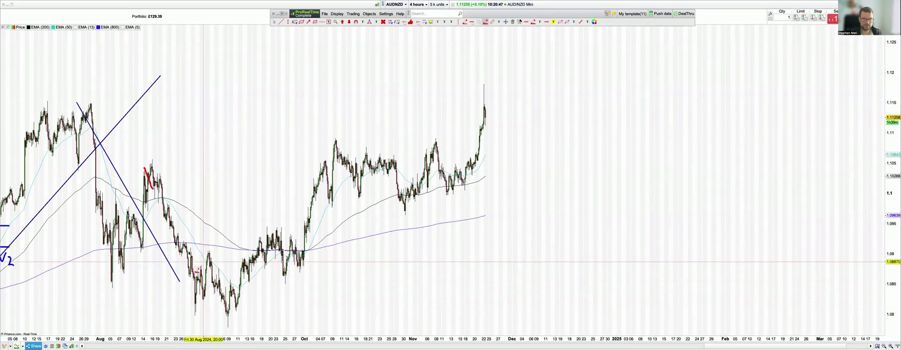
mouse_move(182, 239)
left_mouse_down()
mouse_move(185, 270)
mouse_move(205, 264)
left_mouse_up()
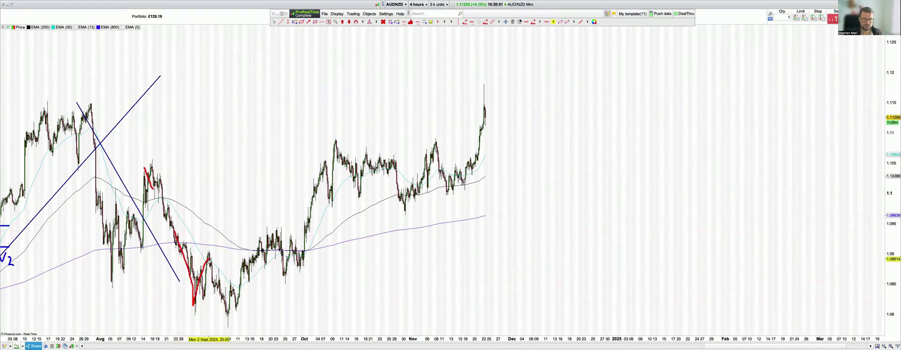
left_click_drag(305, 272, 308, 277)
left_click_drag(249, 226, 249, 248)
mouse_move(308, 276)
left_mouse_down()
mouse_move(350, 151)
mouse_move(314, 168)
left_mouse_up()
mouse_move(350, 151)
left_mouse_down()
mouse_move(400, 199)
mouse_move(479, 63)
left_mouse_up()
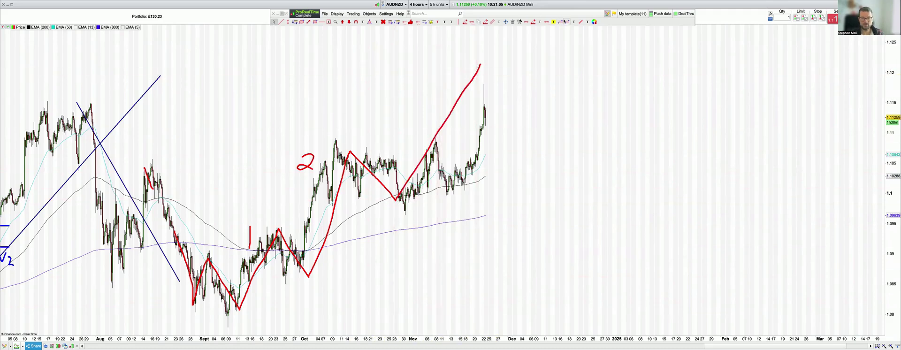
- Set the default drawing colour to dark blue and draw a line from the 31 October low to the 8 November high
left_click(579, 23)
left_click(593, 21)
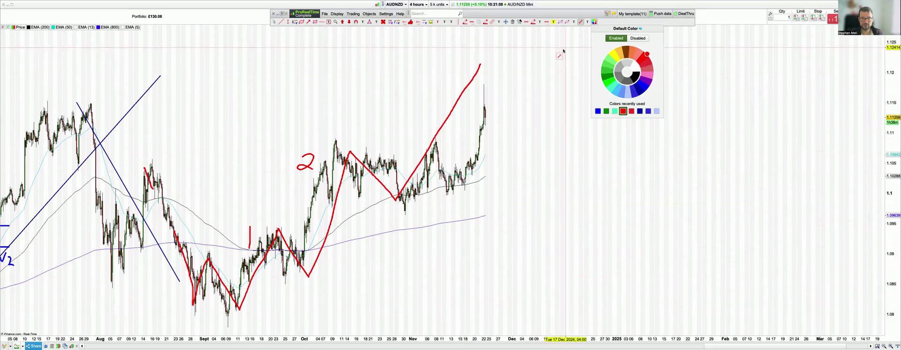
left_click(637, 89)
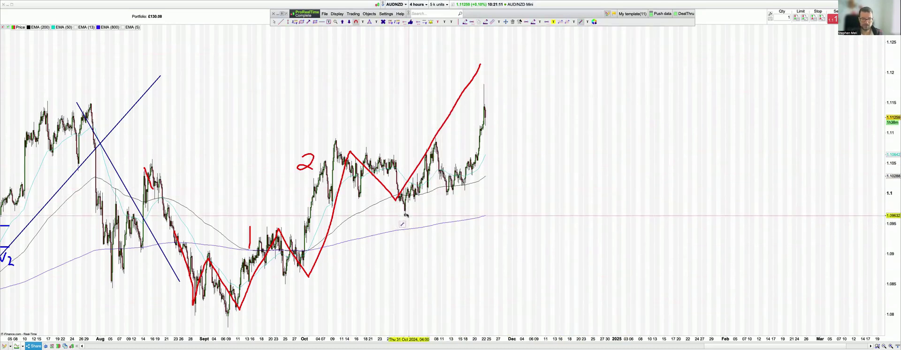
left_click_drag(405, 215, 436, 138)
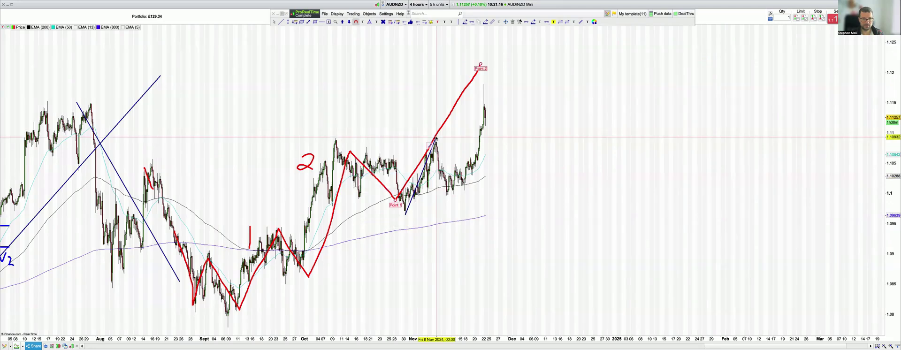
- Copy the blue line to start at the 12 November low and label the swing points a, b, c and d
right_click(436, 138)
left_click(407, 214)
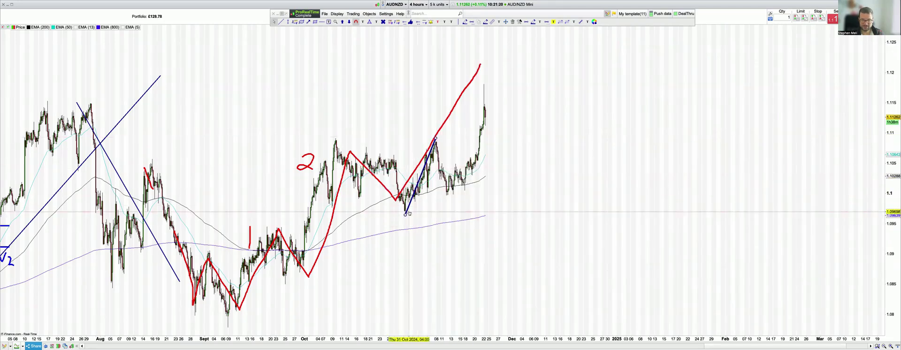
left_click_drag(406, 215, 445, 198)
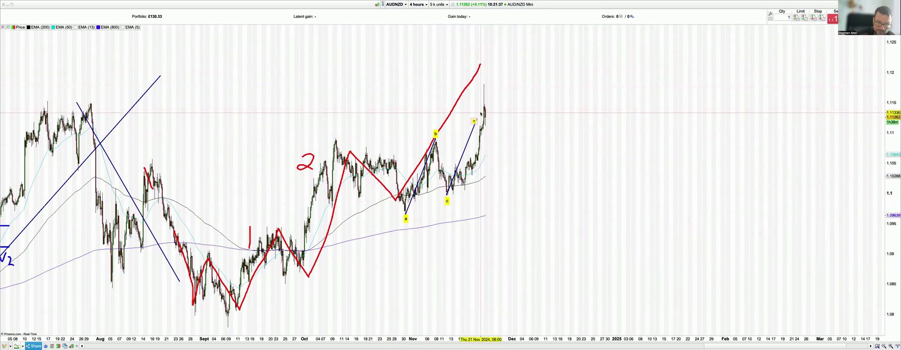
type("d")
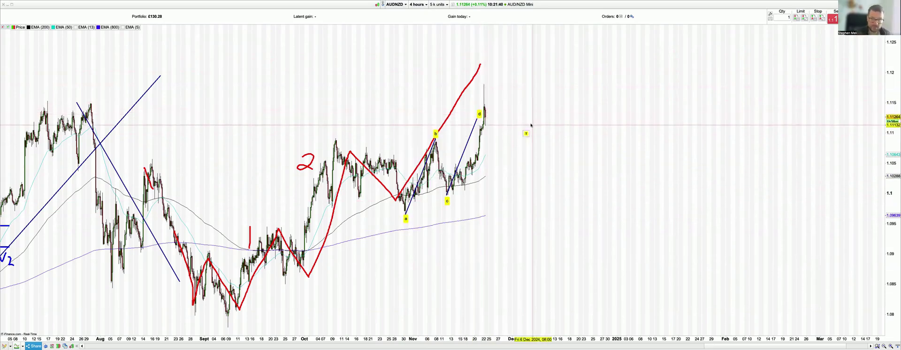
- Connect point b to point c with a blue line
left_click(581, 22)
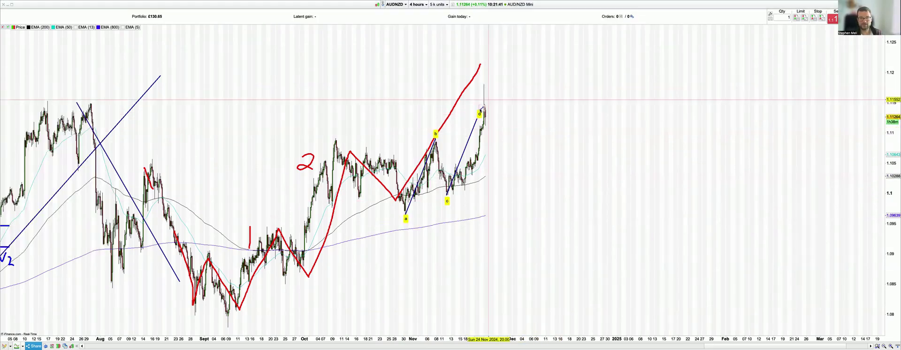
left_click(435, 138)
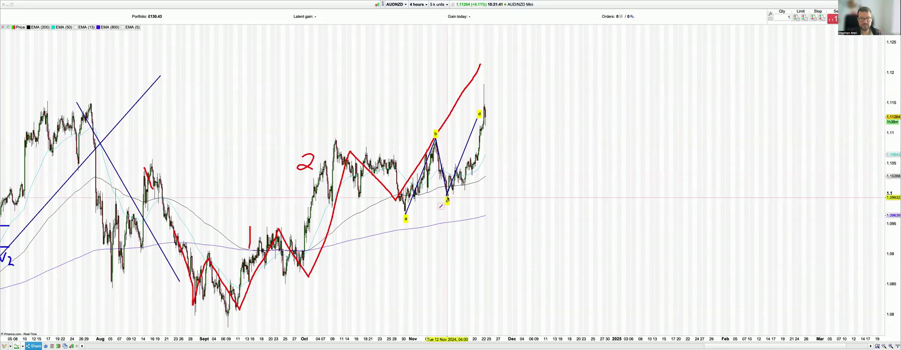
left_click(521, 145)
key("Escape")
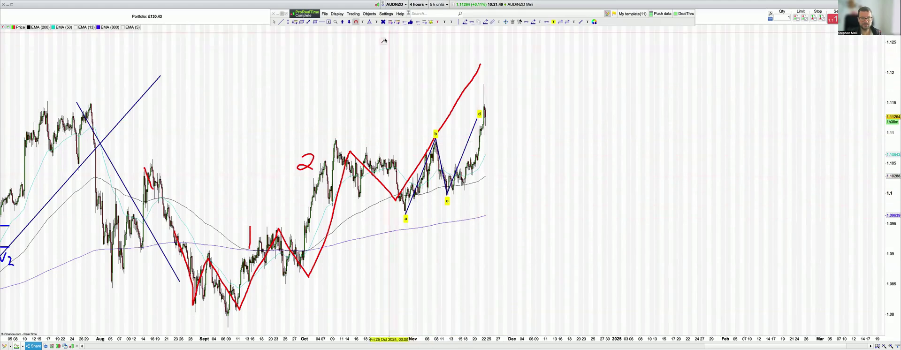
- Place a Fibonacci projection beside the latest price, with 0% at point c, about 1.09966, and 100% at about 1.11221
left_click(580, 22)
left_click(447, 193)
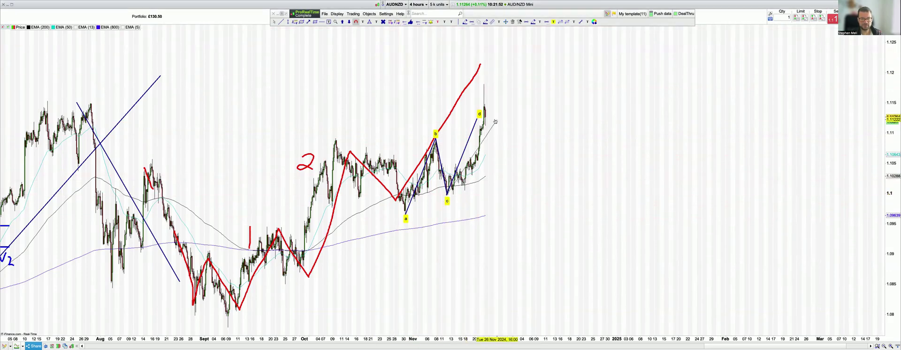
left_click(498, 121)
left_click(512, 197)
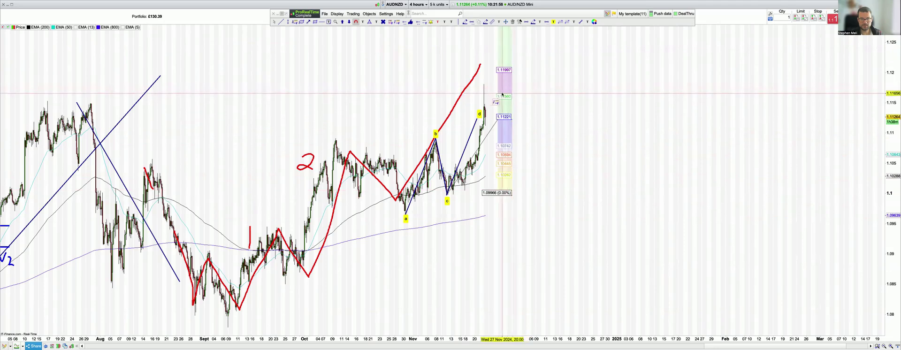
scroll(500, 94, "up", 3)
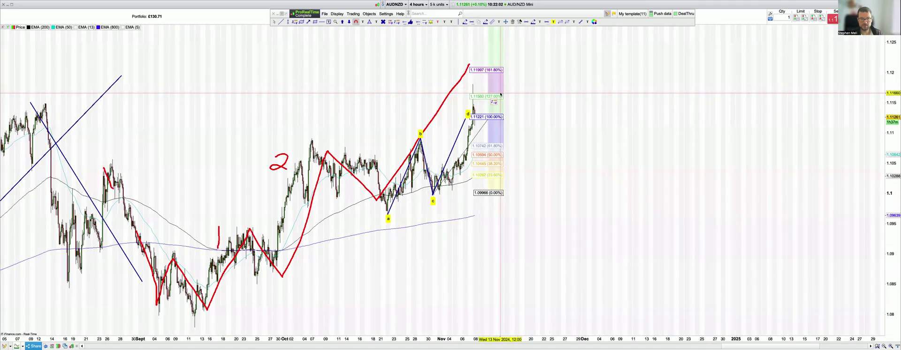
- Delete the Fibonacci projection beside the latest price
scroll(500, 94, "up", 1)
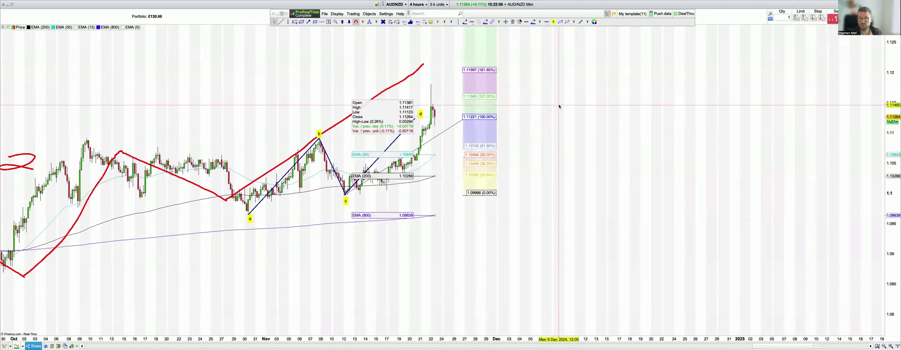
scroll(388, 117, "down", 1)
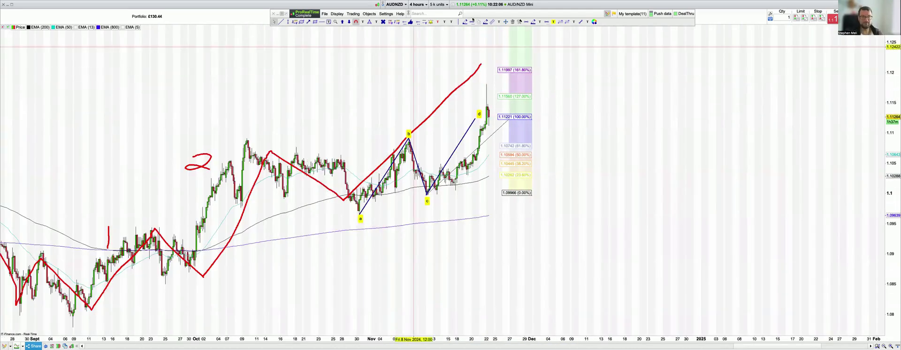
left_click(512, 22)
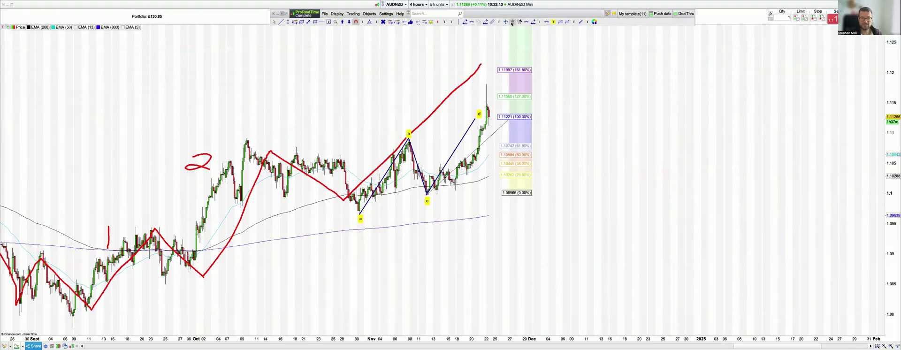
left_click(517, 115)
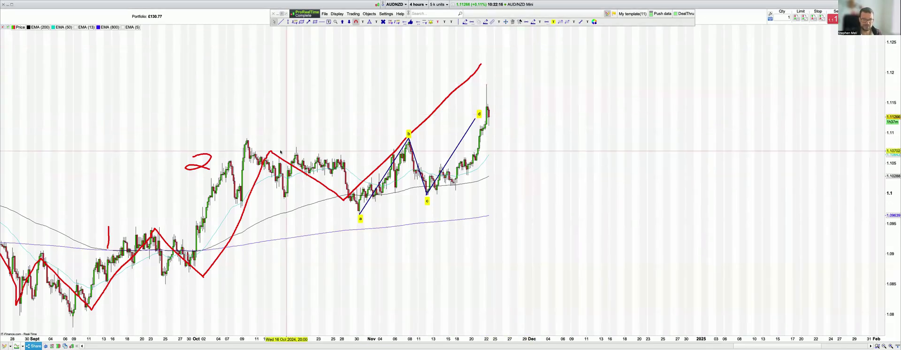
- Place a text label x at the early-October swing high, anchored on 8 October 2024
left_click(553, 22)
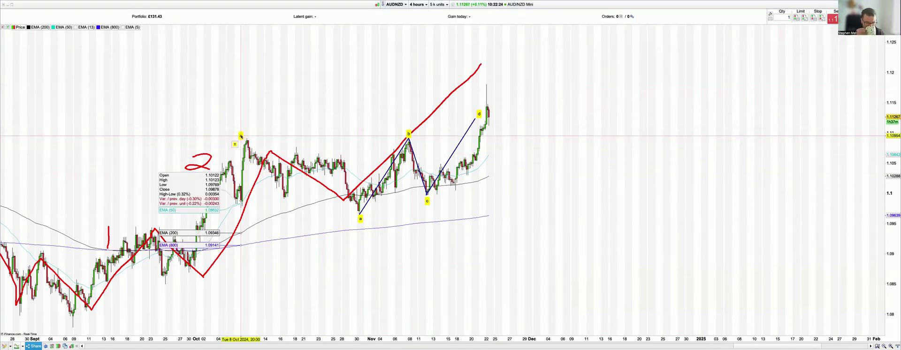
left_click(241, 136)
type("x")
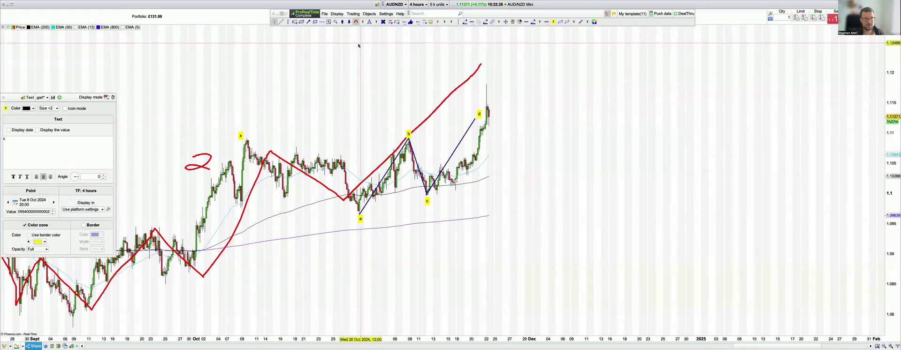
- Draw two shaded triangles, one joining x, a and b, the other joining b, c and the 22 November spike high
left_click(369, 22)
left_click_drag(249, 140, 350, 199)
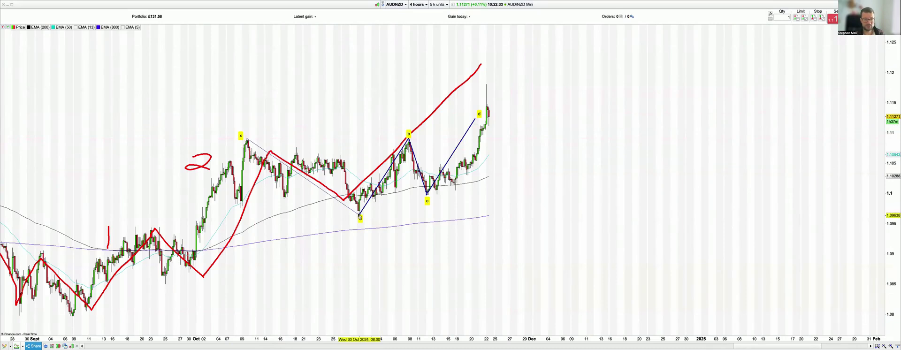
left_click(407, 139)
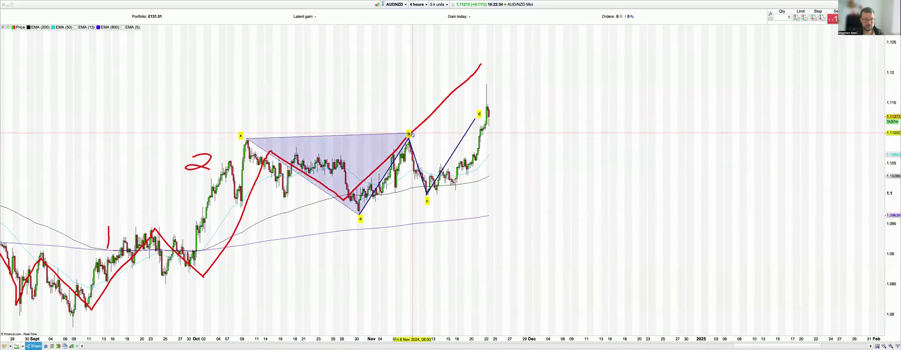
left_click(437, 191)
left_click(485, 85)
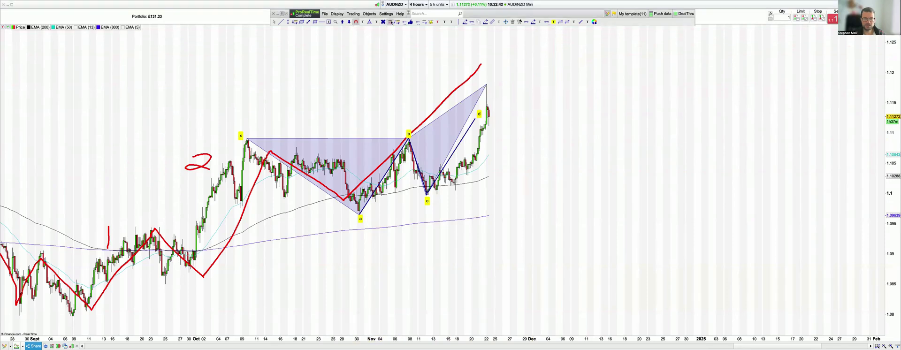
- Draw a Fibonacci retracement between the x high and the a low, and move label d above the 22 November high
left_click(247, 139)
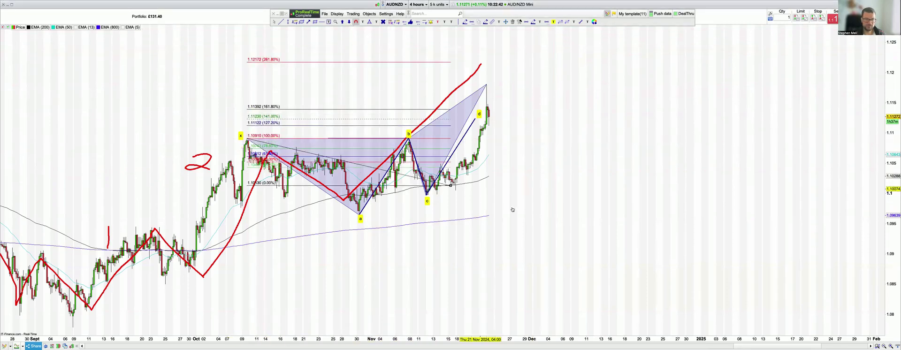
left_click(521, 214)
key("Escape")
left_click_drag(479, 114, 490, 79)
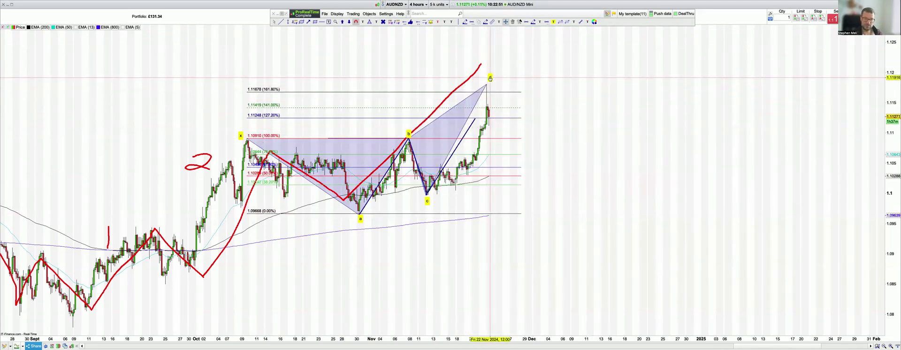
- Set the default drawing colour to red and handwrite a 3 at the end of the last red upswing
scroll(532, 80, "left", 10)
left_click_drag(582, 144, 282, 98)
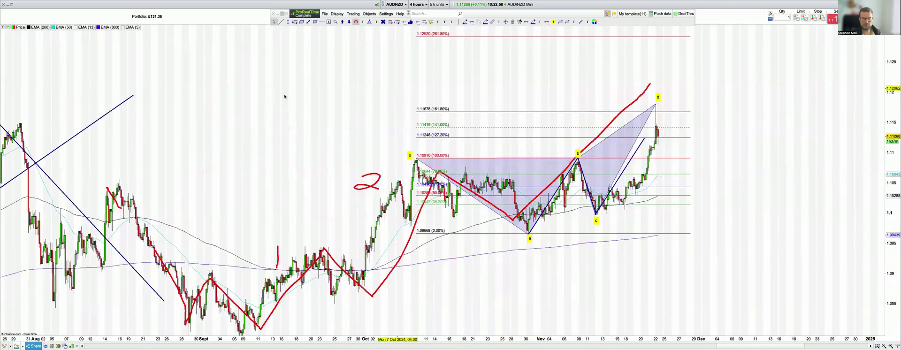
left_click_drag(381, 223, 407, 196)
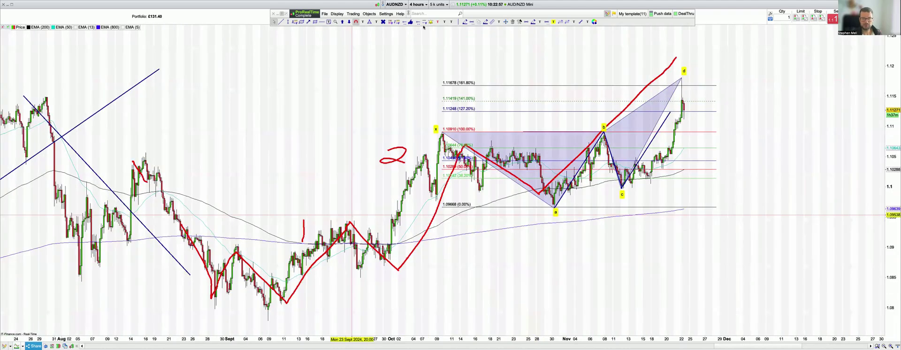
left_click(594, 22)
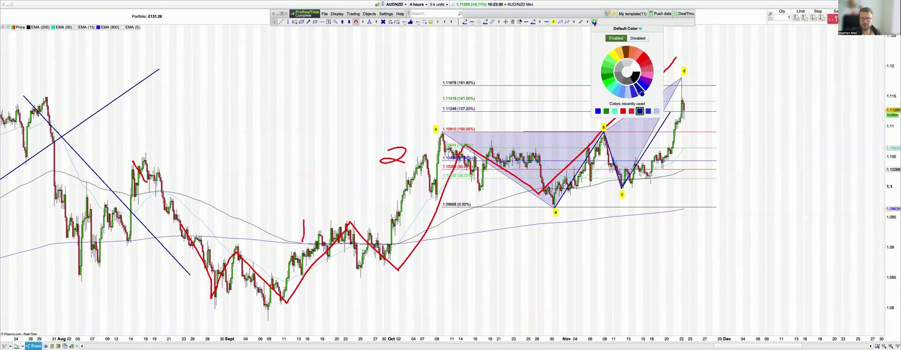
left_click(649, 59)
mouse_move(656, 57)
left_mouse_down()
mouse_move(662, 64)
mouse_move(646, 69)
left_mouse_up()
- Delete the Fibonacci retracement drawn across the x-to-a leg
left_click_drag(584, 64, 477, 86)
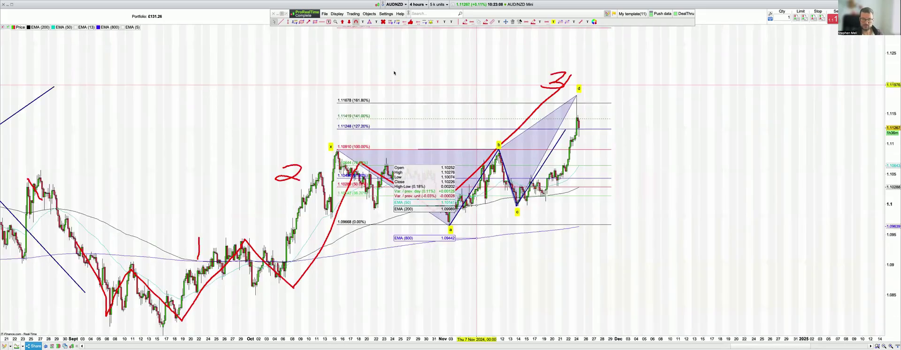
scroll(394, 72, "up", 3)
left_click_drag(394, 73, 400, 177)
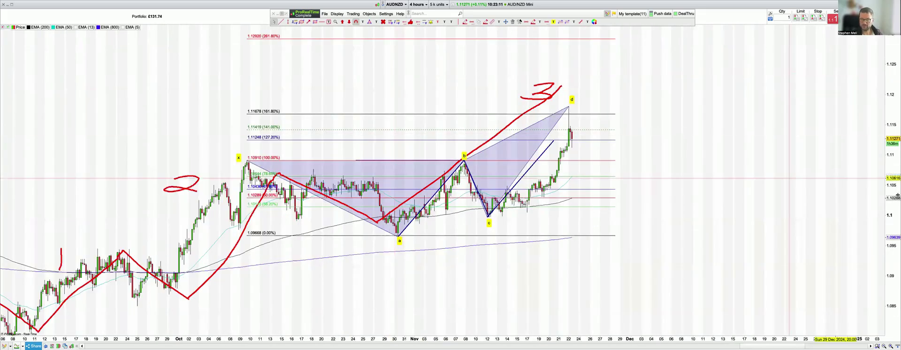
left_click_drag(892, 187, 892, 239)
left_click_drag(389, 202, 389, 168)
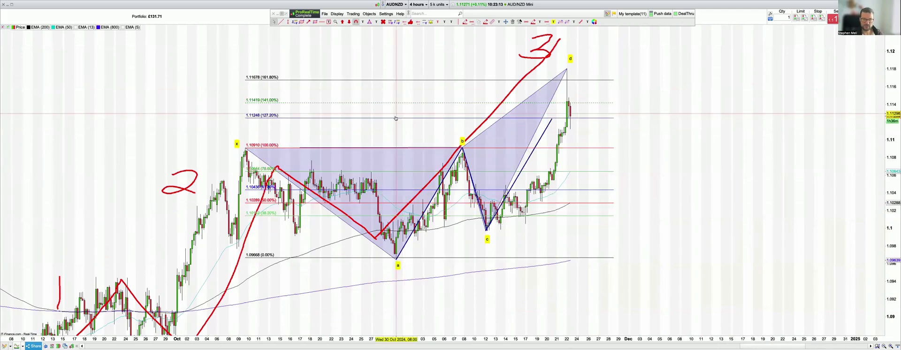
right_click(396, 117)
left_click(428, 149)
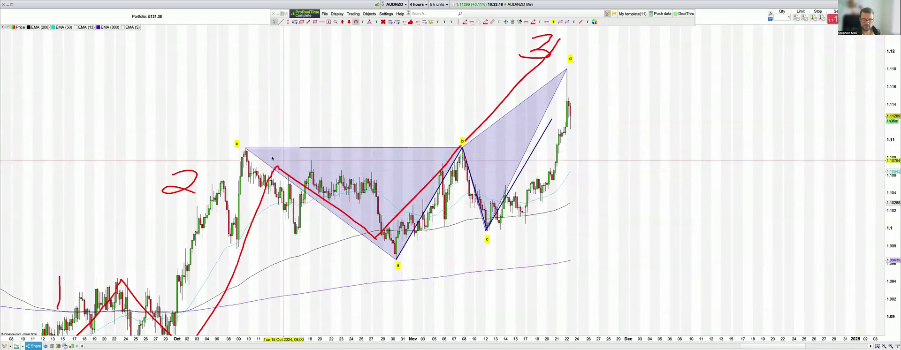
- Lower the fill opacity of both pattern triangles so they are much fainter
right_click(253, 153)
left_click(270, 164)
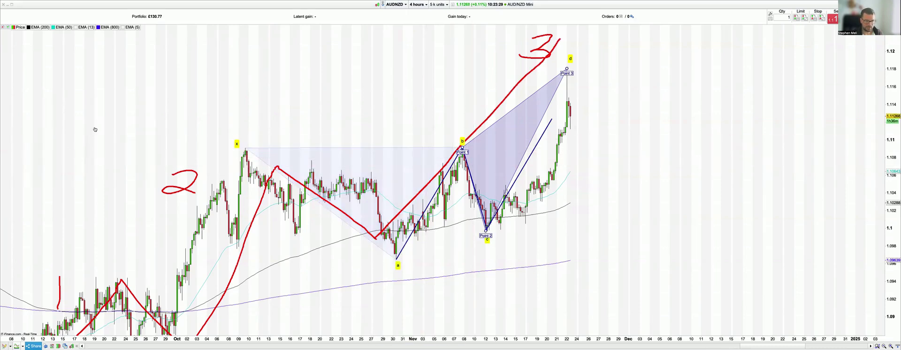
left_click(85, 173)
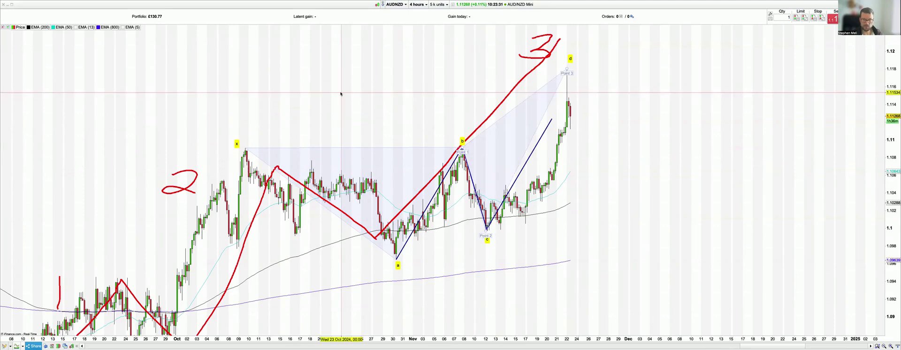
- Set the default drawing colour to dark blue and draw straight lines connecting x to d and a to c
left_click(580, 23)
left_click(595, 22)
left_click(630, 63)
left_click(567, 69)
left_click(245, 147)
left_click_drag(396, 259, 494, 232)
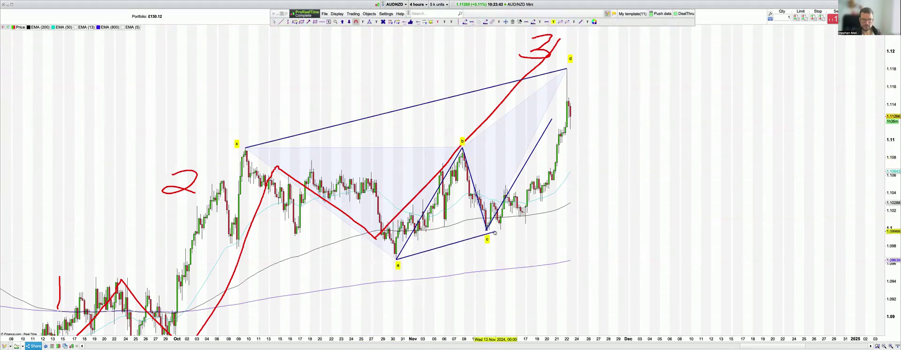
- Restyle the a–c and x–d lines as thin dashed lines
right_click(460, 240)
left_click(478, 248)
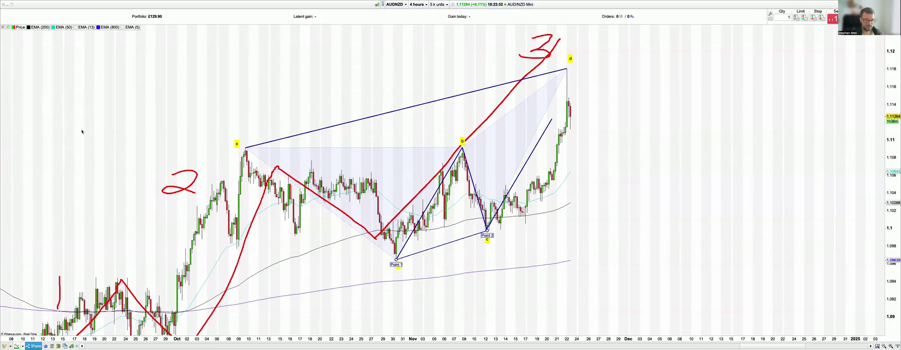
right_click(338, 125)
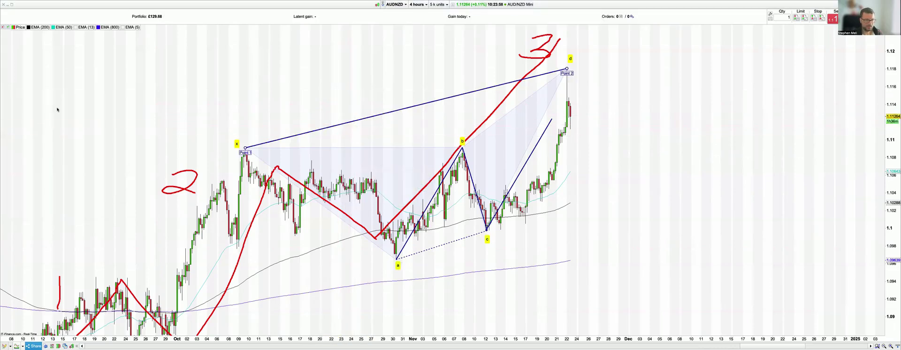
left_click(91, 103)
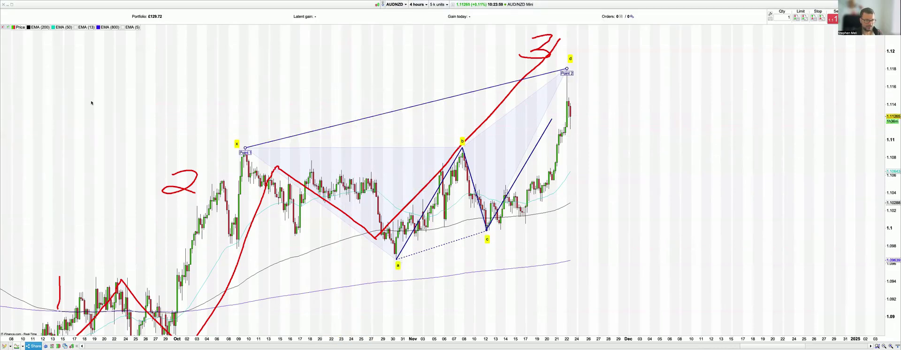
left_click(85, 130)
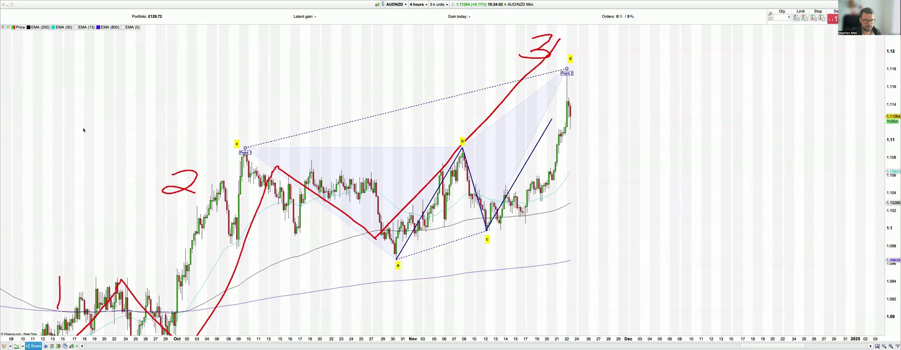
left_click(6, 96)
- Label the x–d line 127%, the a–c line 78.6% and the x–b edge 100%
left_click(553, 23)
left_click(552, 22)
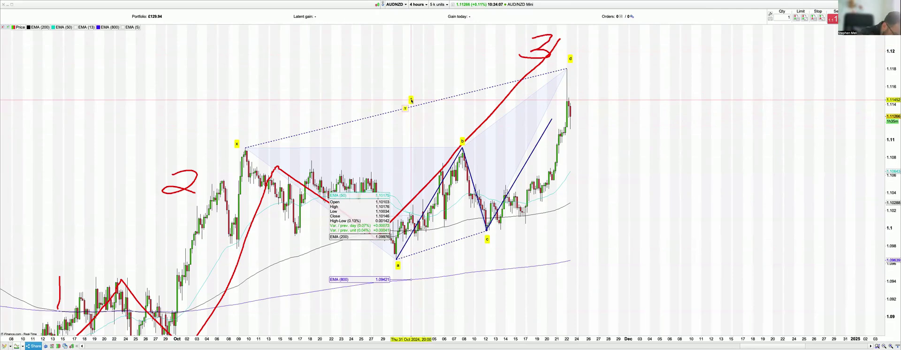
left_click(411, 100)
type("78.6%")
left_click(444, 251)
type("100")
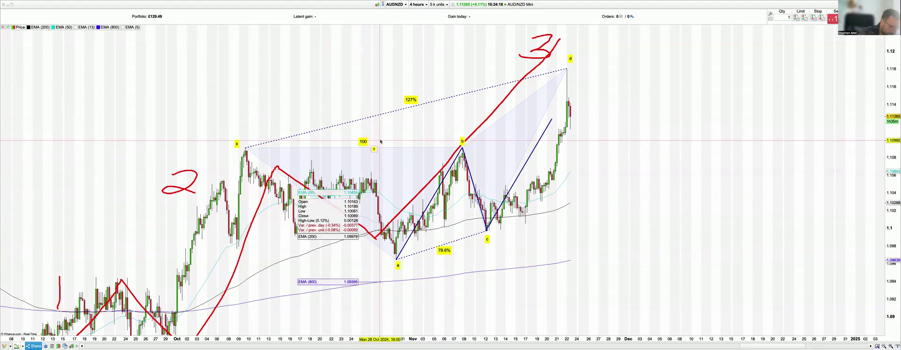
type("%")
left_click(612, 129)
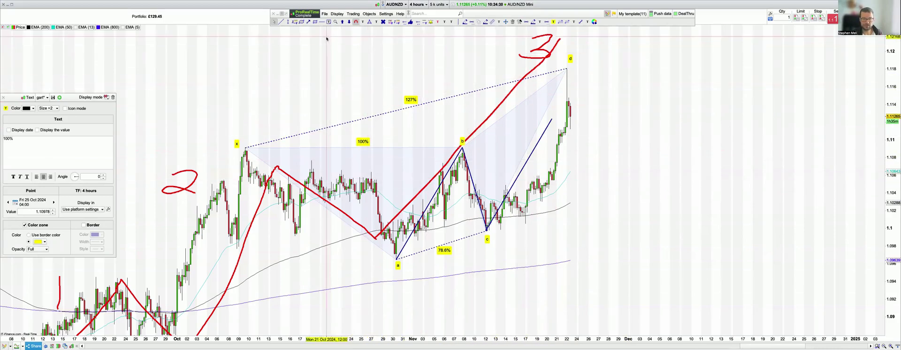
- Switch the AUD/NZD chart to the 1-hour timeframe
left_click(325, 14)
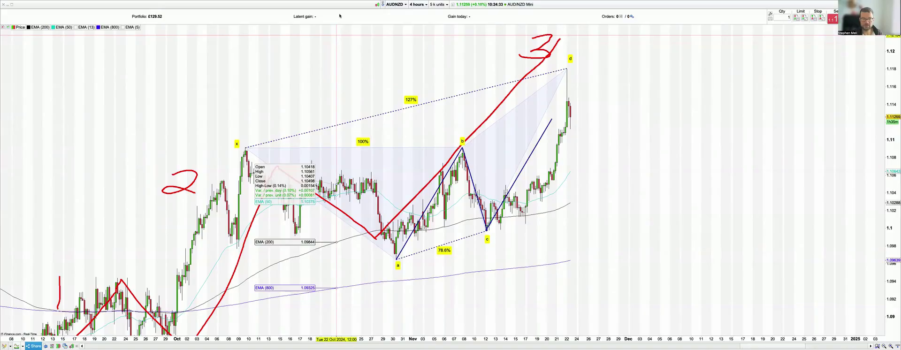
left_click(435, 94)
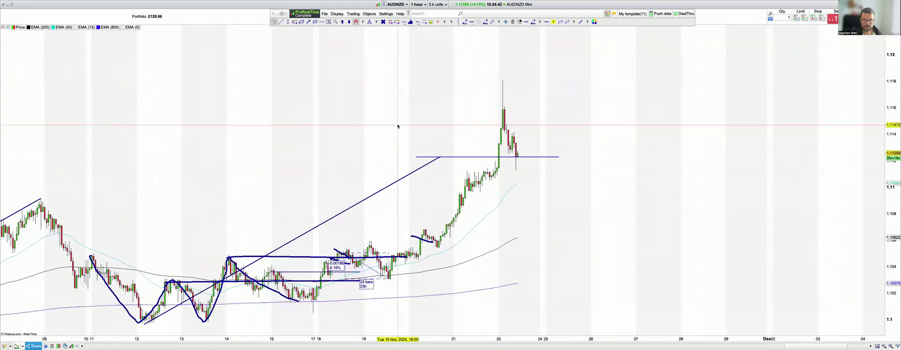
- Examine the 1-hour price action around the horizontal blue level and the November swings leading up to it
scroll(398, 126, "up", 3)
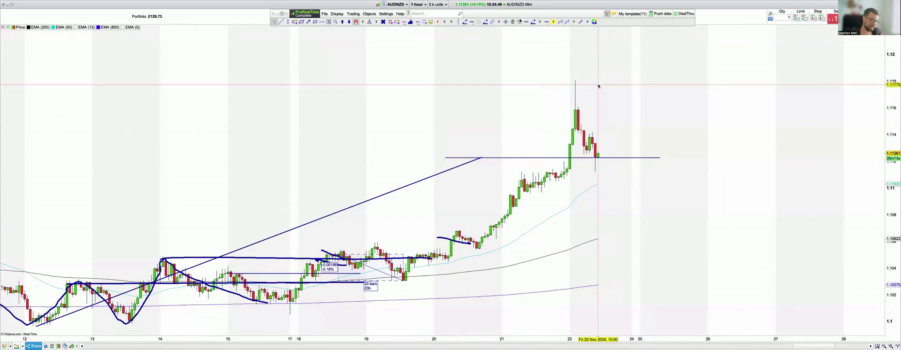
left_click(513, 158)
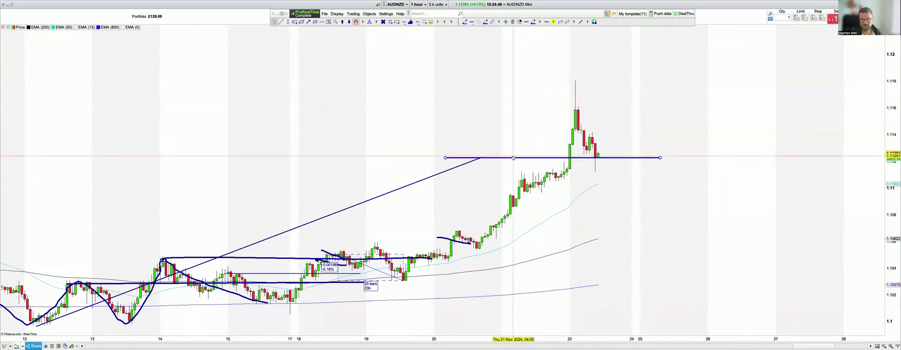
scroll(501, 141, "down", 5)
left_click_drag(424, 202, 744, 109)
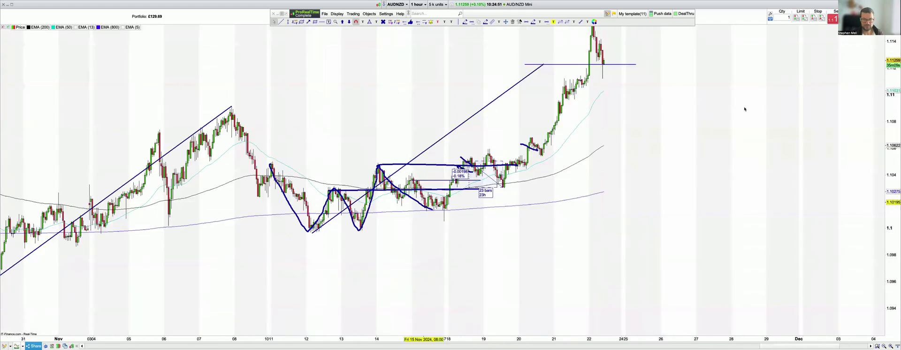
left_click_drag(649, 171, 697, 192)
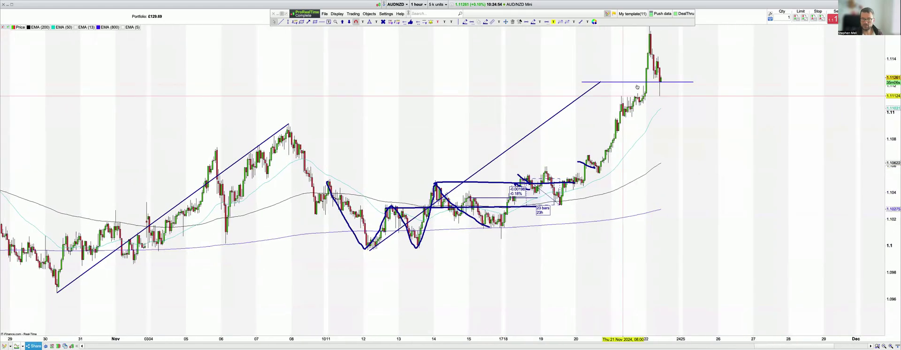
left_click(666, 82)
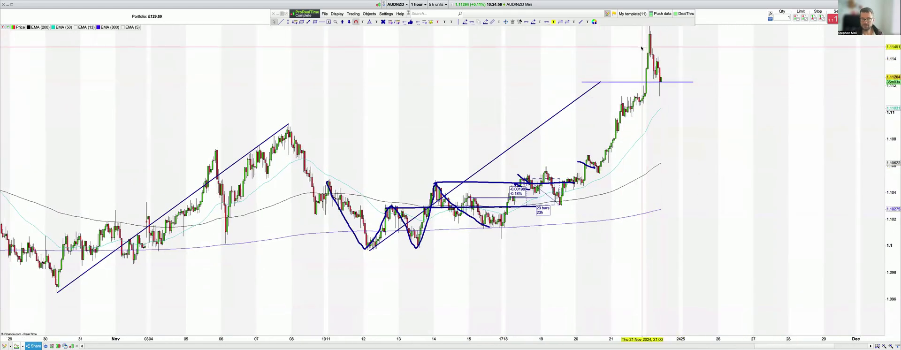
left_click_drag(641, 48, 620, 61)
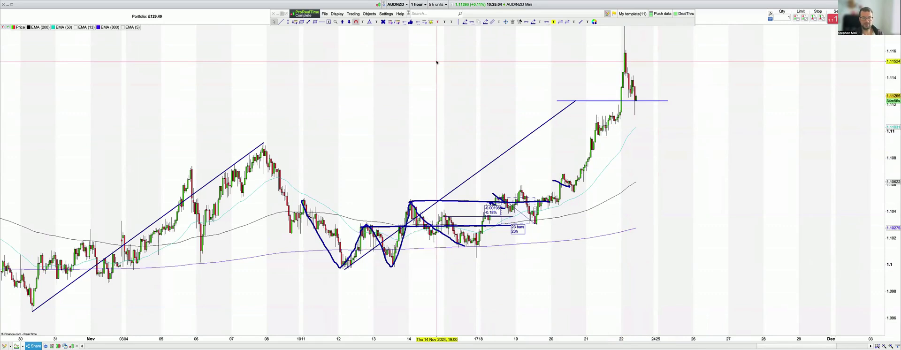
mouse_move(436, 62)
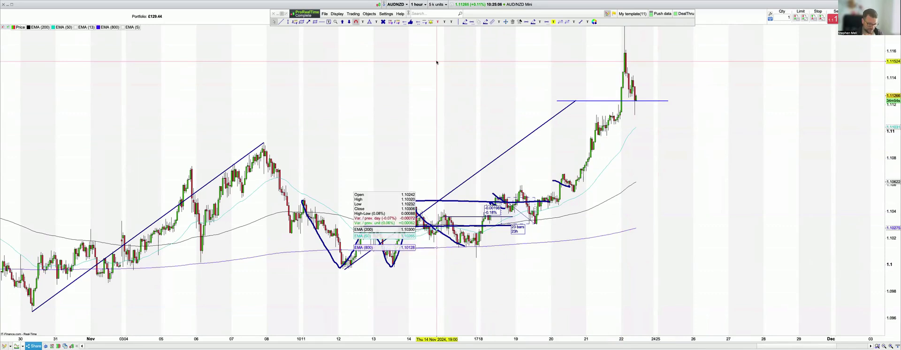